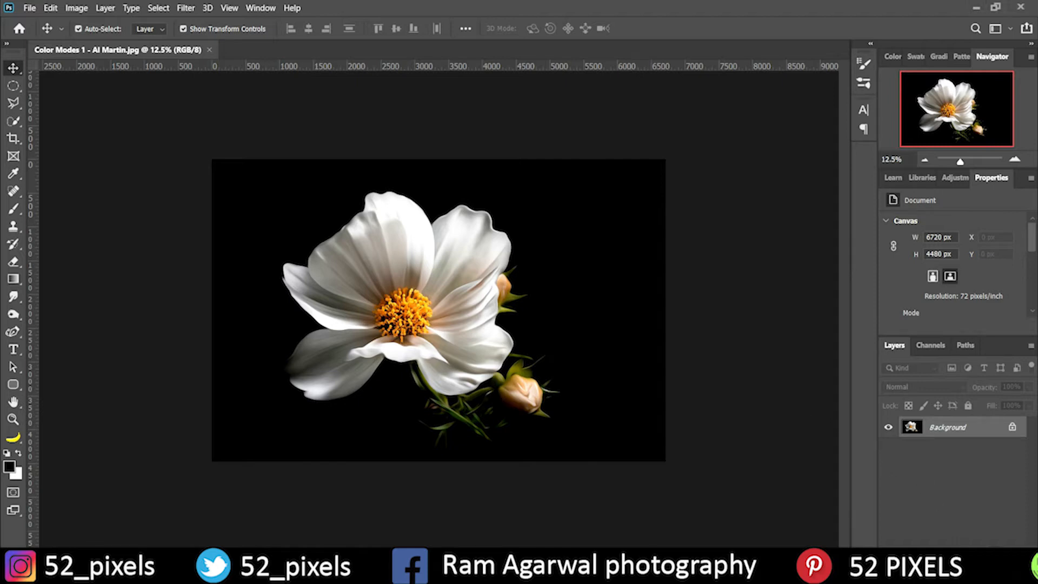
Add a new empty layer above the Background and enlarge the Quick Selection brush to 400.
{"action": "key", "text": "ctrl+shift+alt+n"}
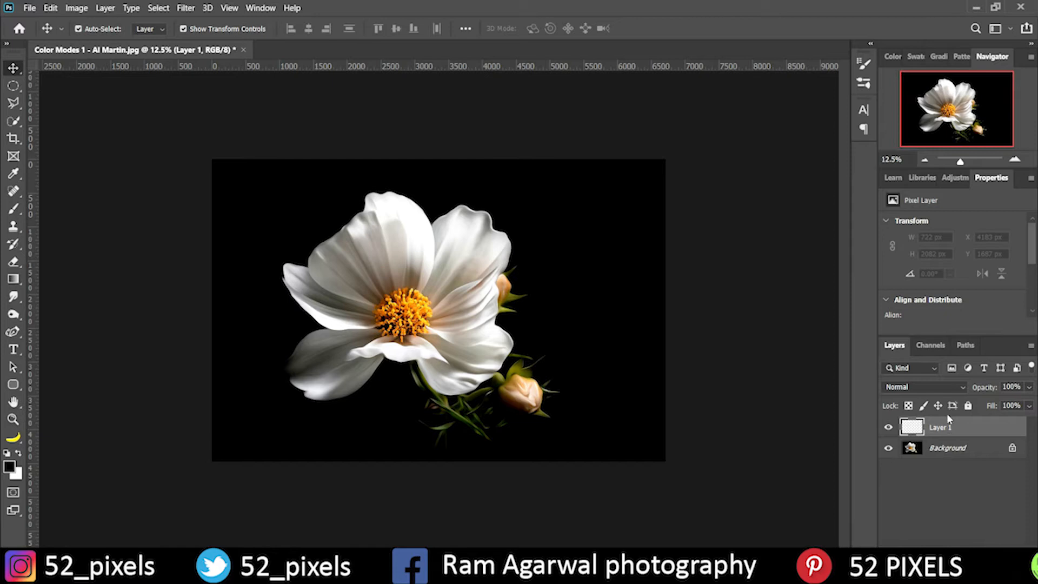
{"action": "left_click", "coordinate": [15, 120]}
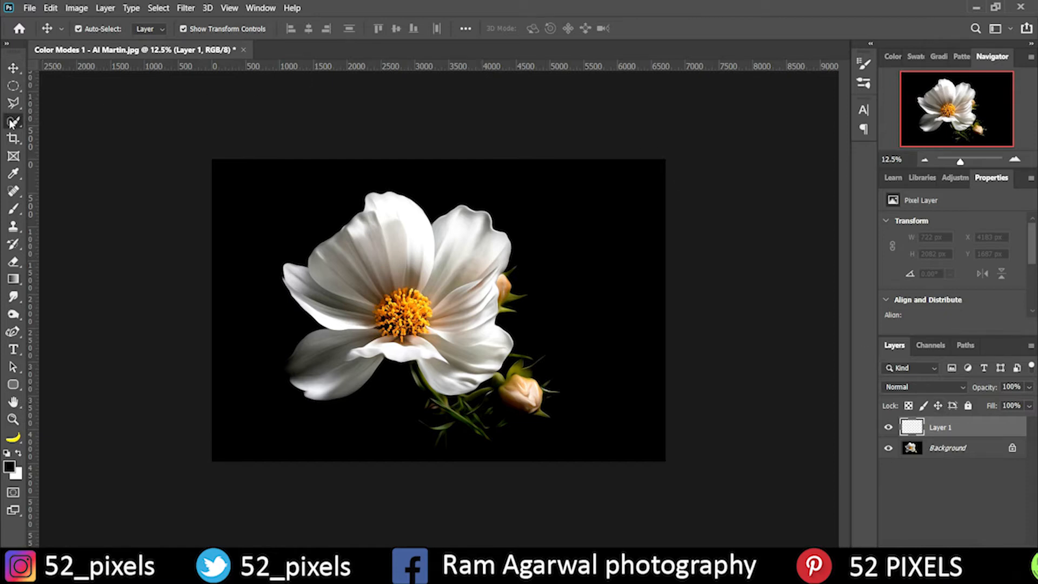
{"action": "key", "text": "bracketright"}
{"action": "key", "text": "bracketright"}
{"action": "key", "text": "bracketright"}
{"action": "key", "text": "bracketright"}
{"action": "key", "text": "bracketright"}
{"action": "key", "text": "bracketright"}
{"action": "key", "text": "bracketright"}
{"action": "key", "text": "bracketright"}
{"action": "key", "text": "bracketright"}
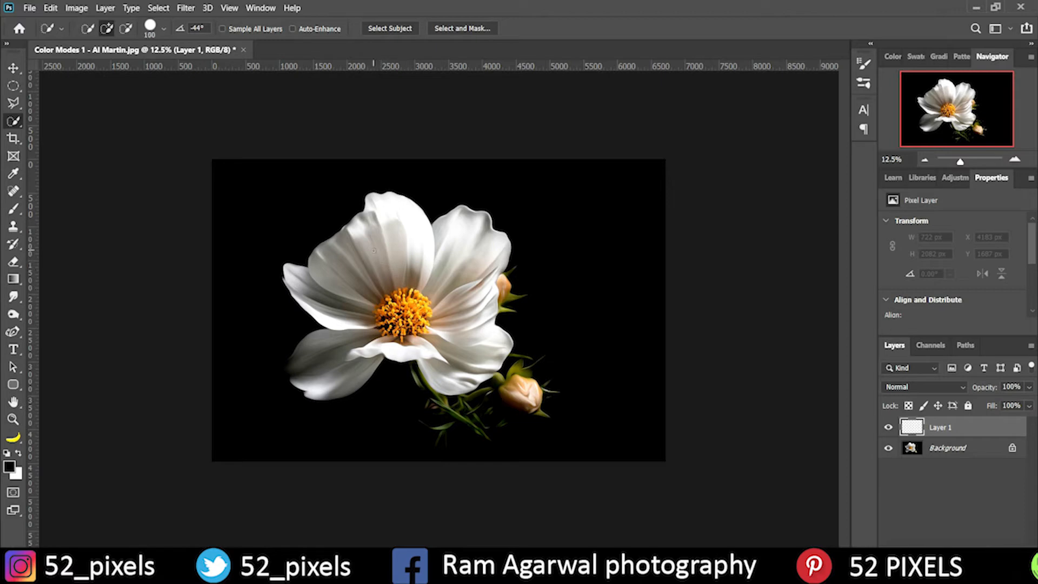
{"action": "key", "text": "bracketright"}
Try to quick-select the petals with the new empty layer active, and clear the resulting selection.
{"action": "mouse_move", "coordinate": [398, 244]}
{"action": "left_mouse_down"}
{"action": "mouse_move", "coordinate": [369, 253]}
{"action": "mouse_move", "coordinate": [390, 238]}
{"action": "mouse_move", "coordinate": [378, 213]}
{"action": "mouse_move", "coordinate": [368, 232]}
{"action": "mouse_move", "coordinate": [346, 238]}
{"action": "mouse_move", "coordinate": [360, 250]}
{"action": "mouse_move", "coordinate": [346, 306]}
{"action": "left_mouse_up"}
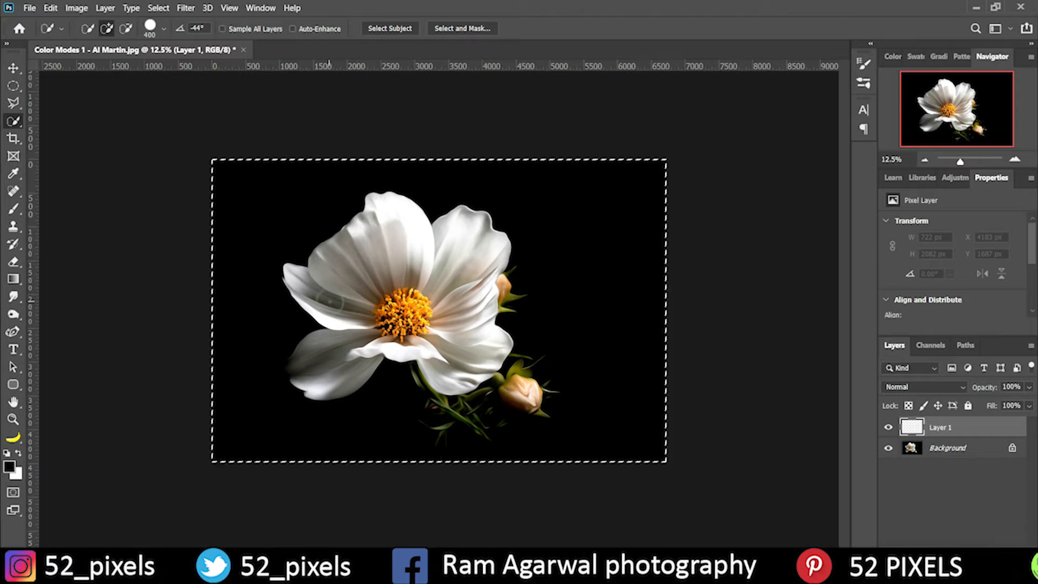
{"action": "key", "text": "ctrl+d"}
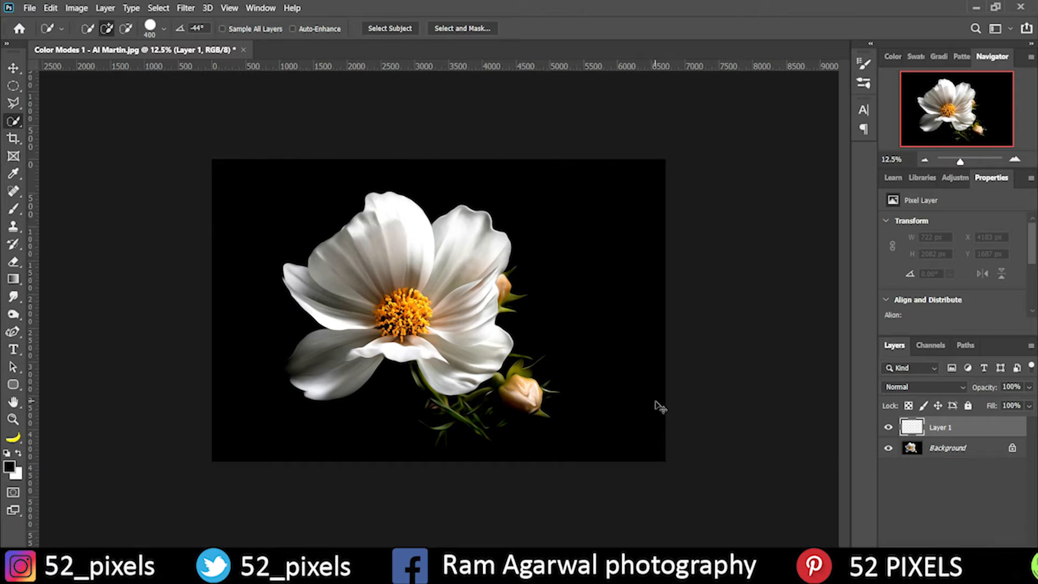
Quick-select the whole white flower, including its centre, on the Background layer.
{"action": "left_click", "coordinate": [953, 453]}
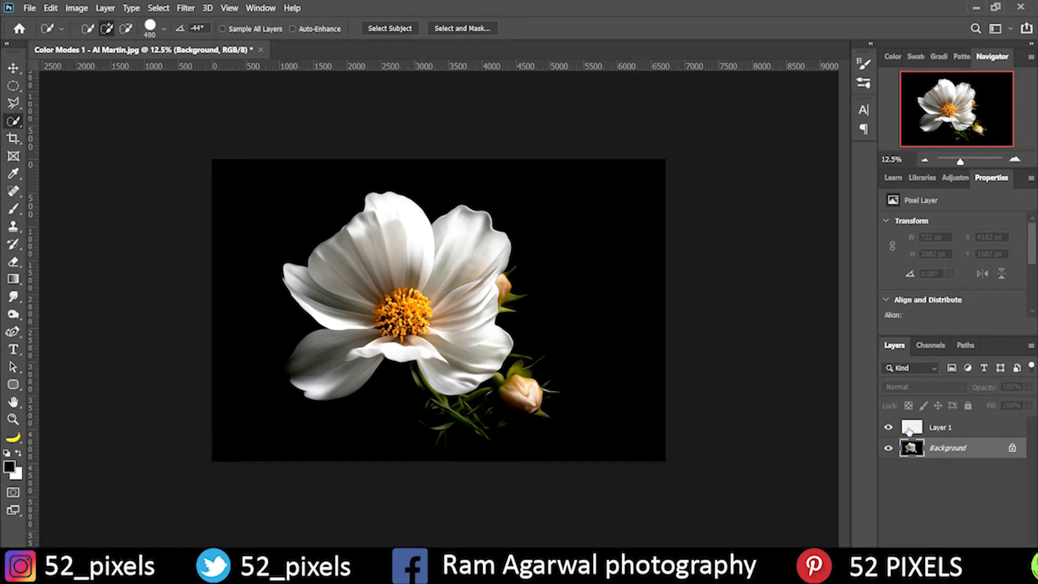
{"action": "left_click", "coordinate": [887, 448]}
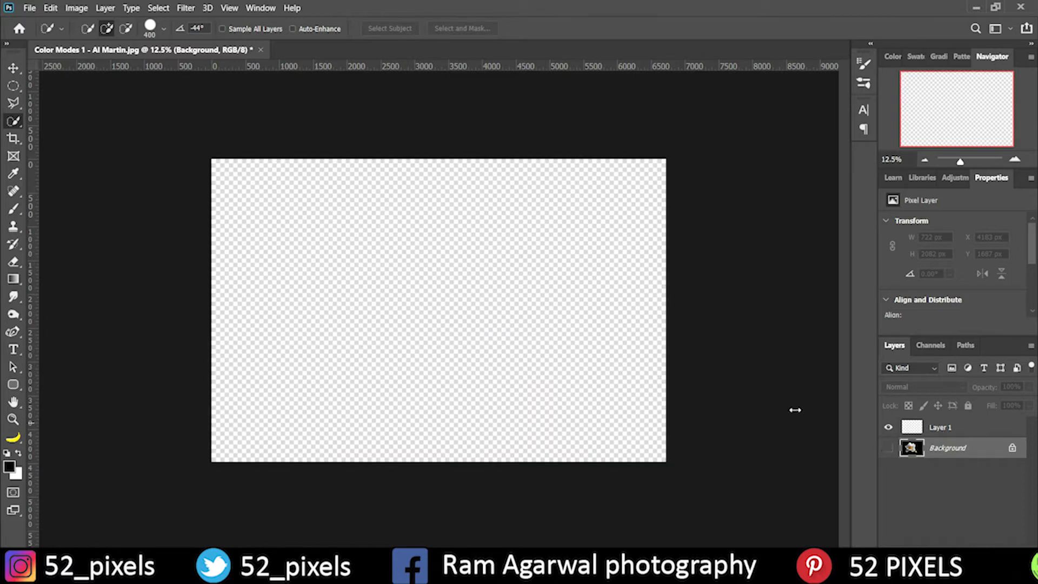
{"action": "left_click", "coordinate": [888, 448]}
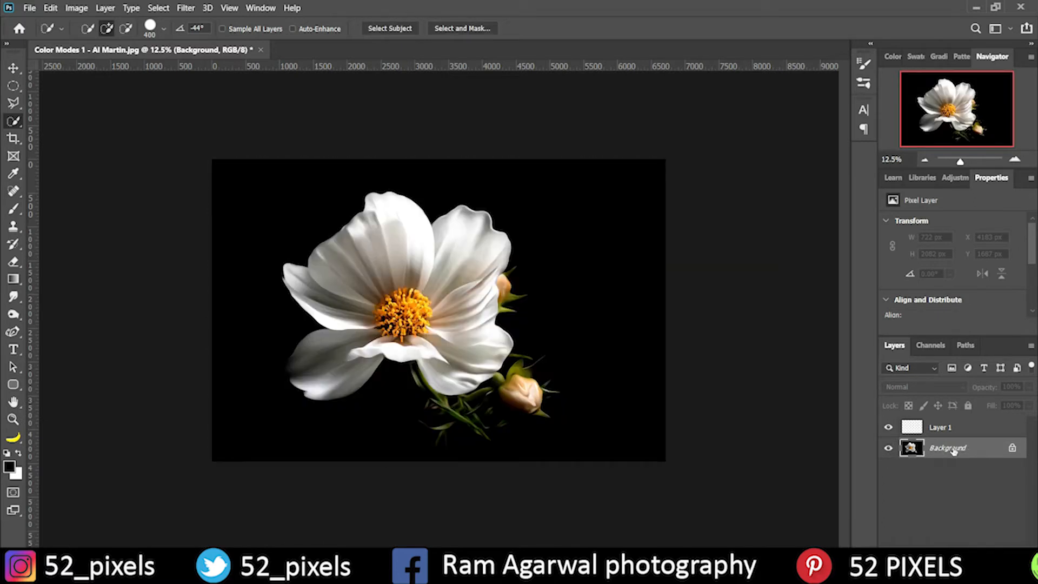
{"action": "left_click", "coordinate": [325, 268]}
{"action": "left_click", "coordinate": [389, 238]}
{"action": "mouse_move", "coordinate": [406, 240]}
{"action": "left_mouse_down"}
{"action": "mouse_move", "coordinate": [454, 252]}
{"action": "mouse_move", "coordinate": [460, 366]}
{"action": "mouse_move", "coordinate": [373, 340]}
{"action": "mouse_move", "coordinate": [327, 364]}
{"action": "mouse_move", "coordinate": [358, 378]}
{"action": "left_mouse_up"}
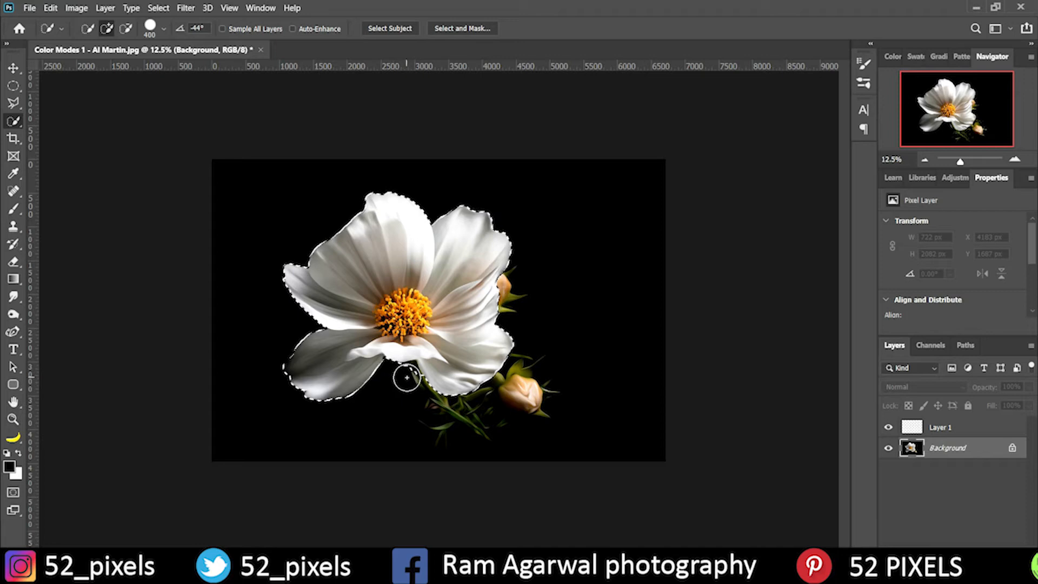
Subtract a patch of the flower's lower petal from the selection and add it back.
{"action": "left_click", "coordinate": [126, 28]}
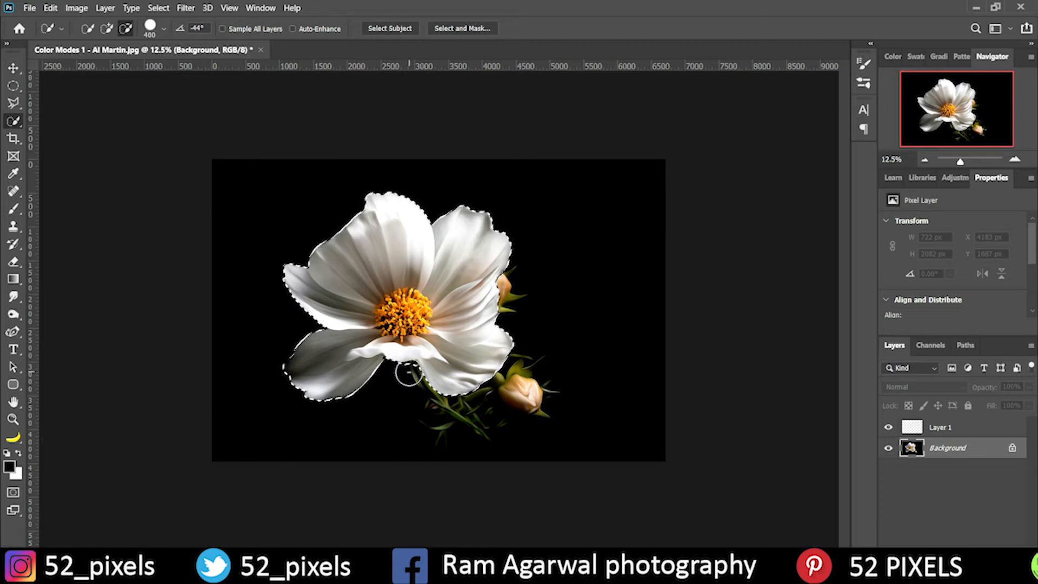
{"action": "left_click", "coordinate": [436, 359]}
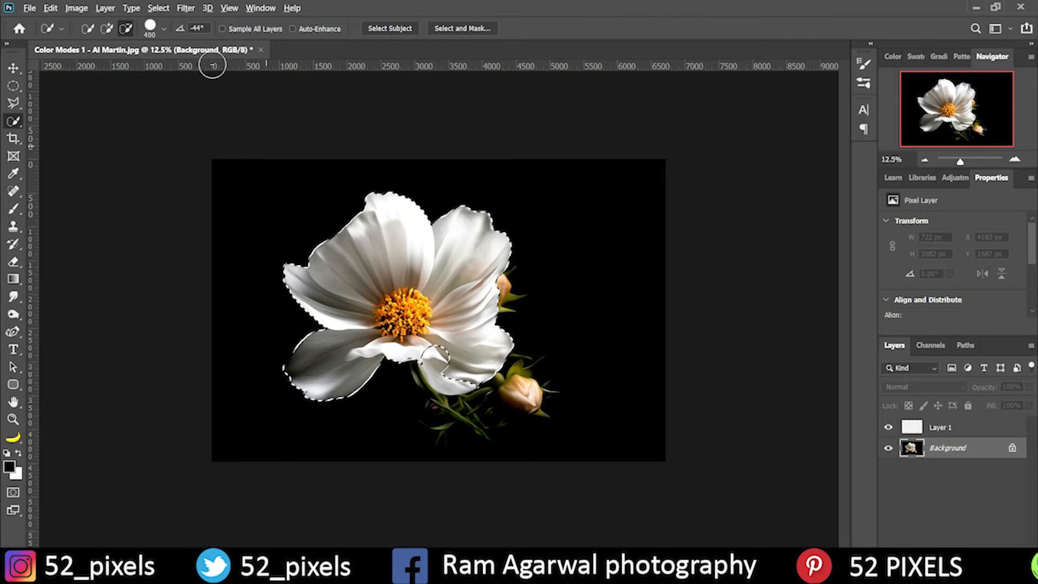
{"action": "left_click", "coordinate": [436, 358]}
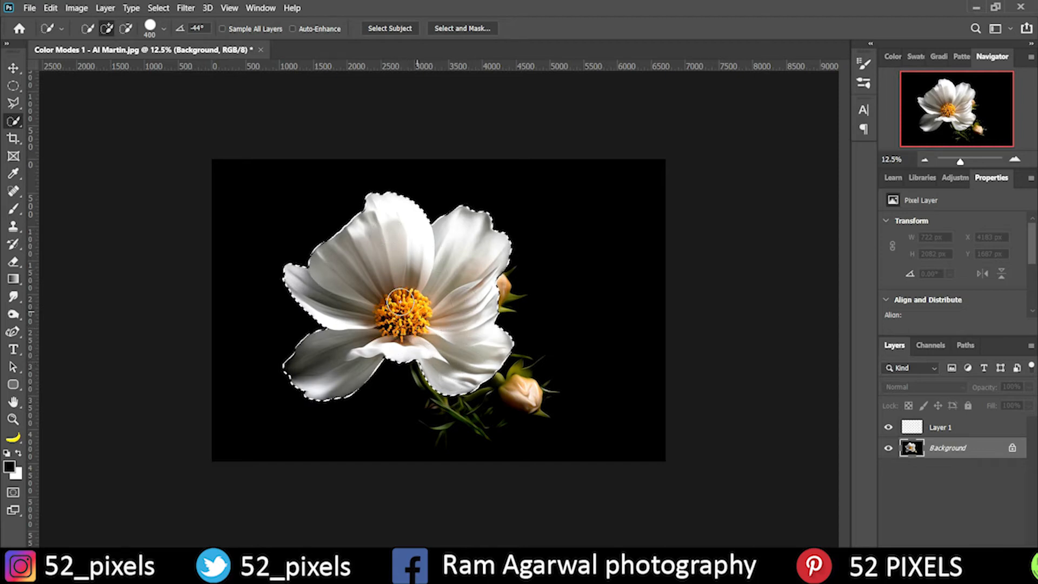
Subtract the flower's yellow centre from the selection, reducing the Quick Selection brush to 45 for its edge.
{"action": "left_click", "coordinate": [126, 29]}
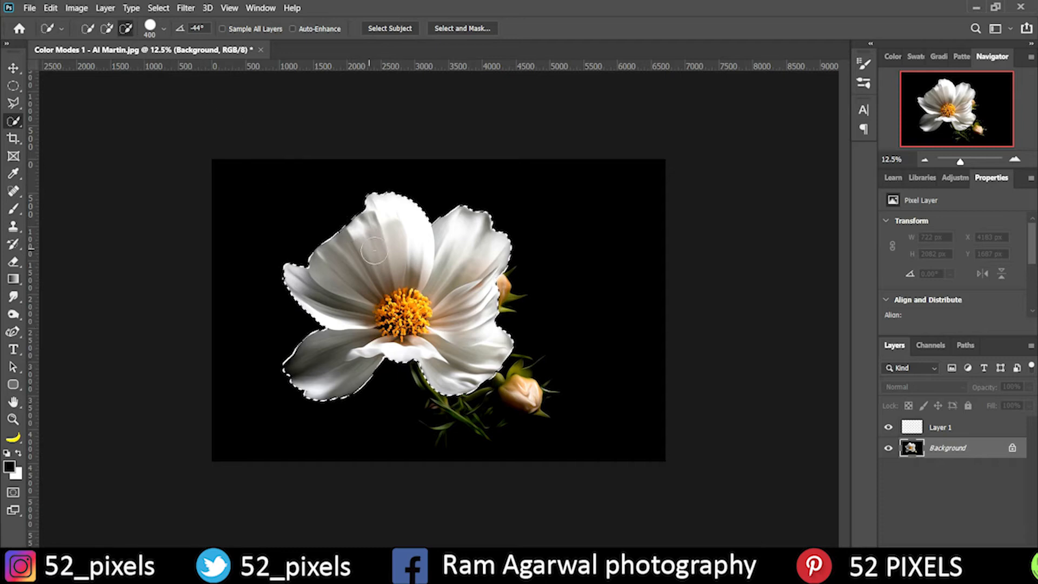
{"action": "left_click_drag", "start_coordinate": [406, 325], "coordinate": [401, 316]}
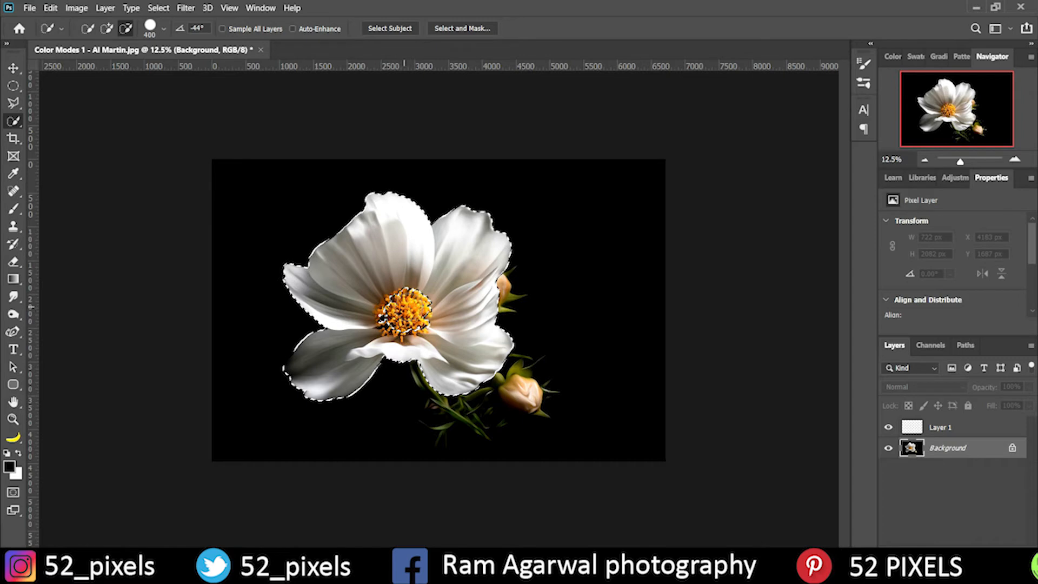
{"action": "left_click_drag", "start_coordinate": [396, 308], "coordinate": [390, 310]}
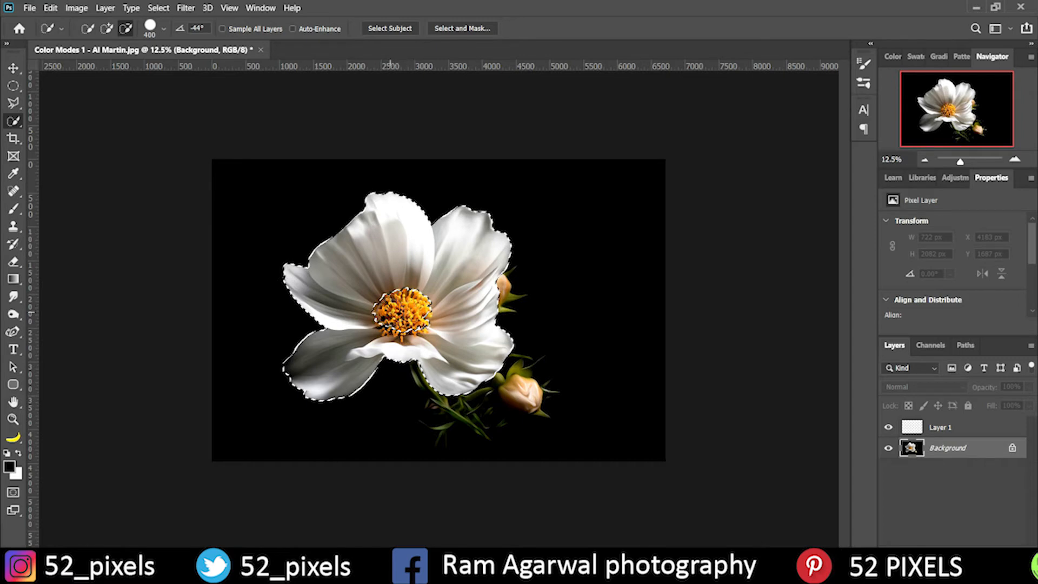
{"action": "key", "text": "bracketleft"}
{"action": "key", "text": "bracketleft"}
{"action": "key", "text": "bracketleft"}
{"action": "key", "text": "bracketleft"}
{"action": "key", "text": "bracketleft"}
{"action": "key", "text": "bracketleft"}
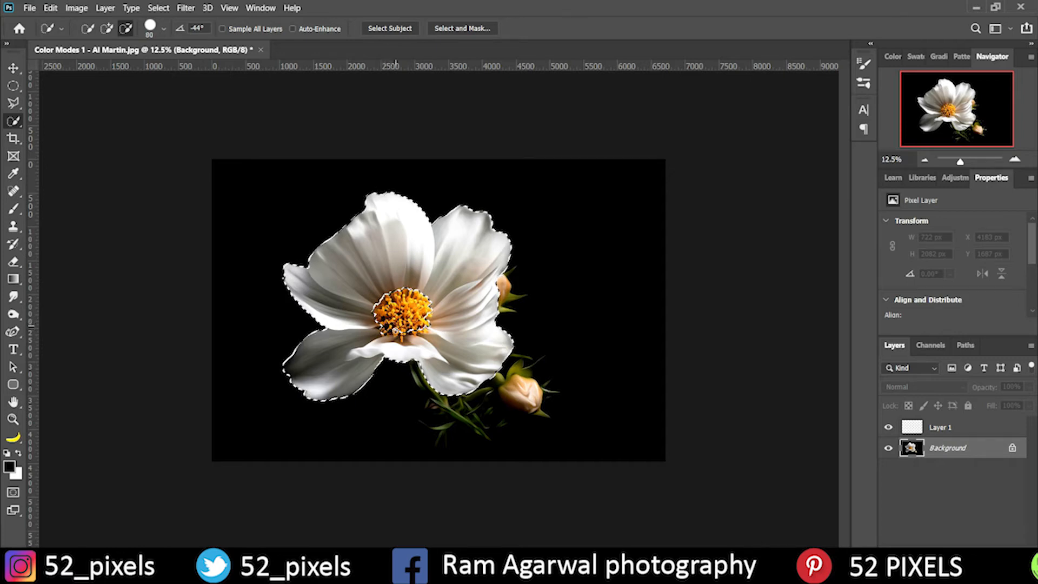
{"action": "key", "text": "bracketleft"}
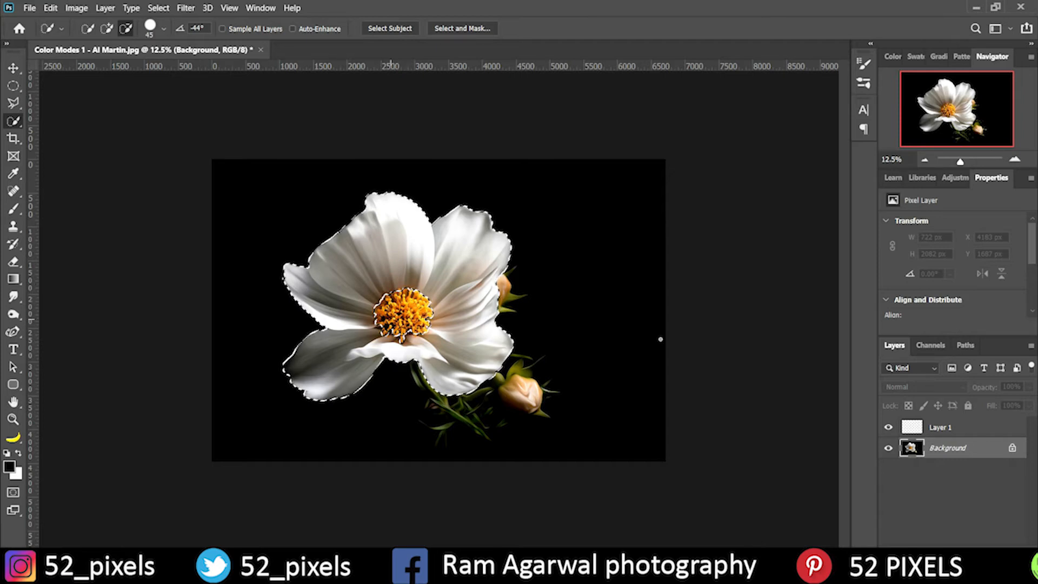
Fill the petal selection on Layer 1 with purple 8f11b8 in Normal mode at 100% opacity.
{"action": "left_click", "coordinate": [1002, 432]}
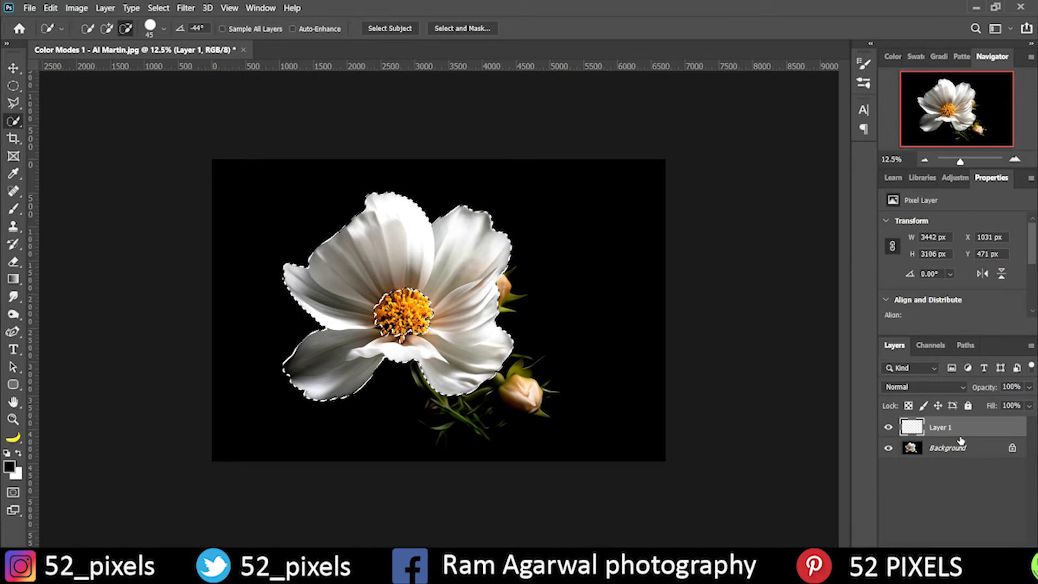
{"action": "left_click", "coordinate": [52, 6]}
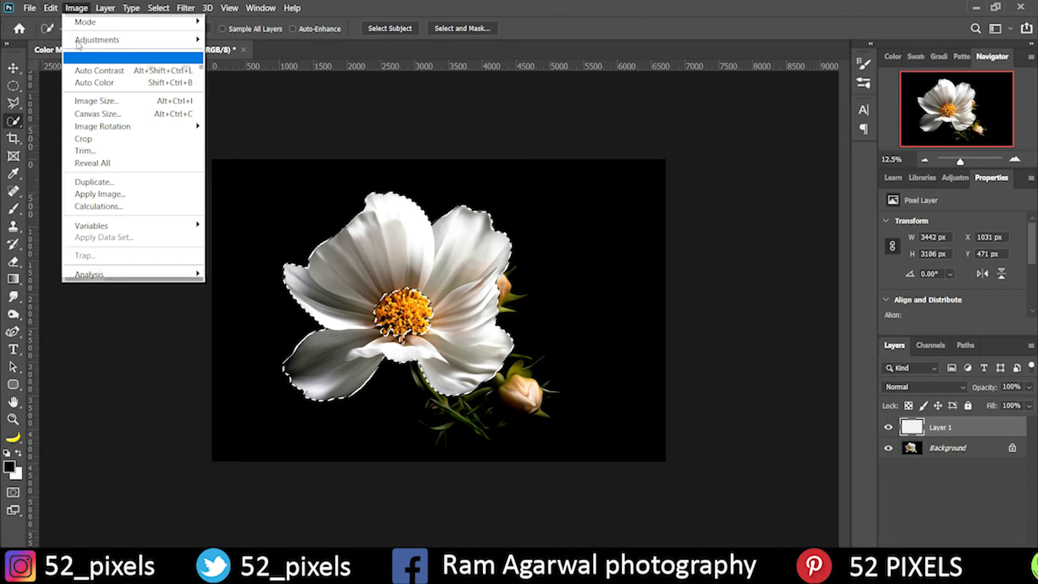
{"action": "left_click", "coordinate": [50, 8]}
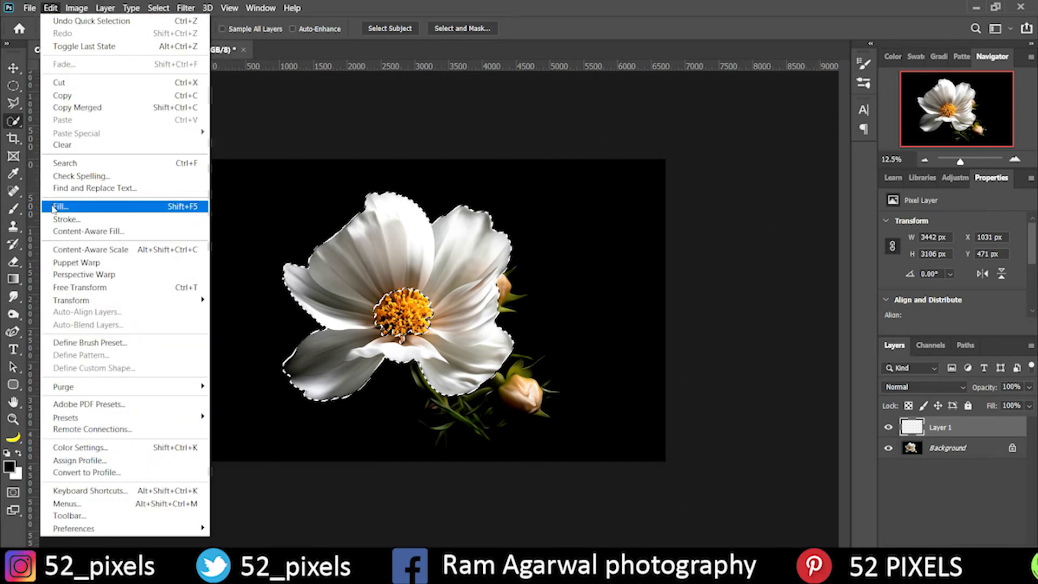
{"action": "left_click", "coordinate": [54, 207]}
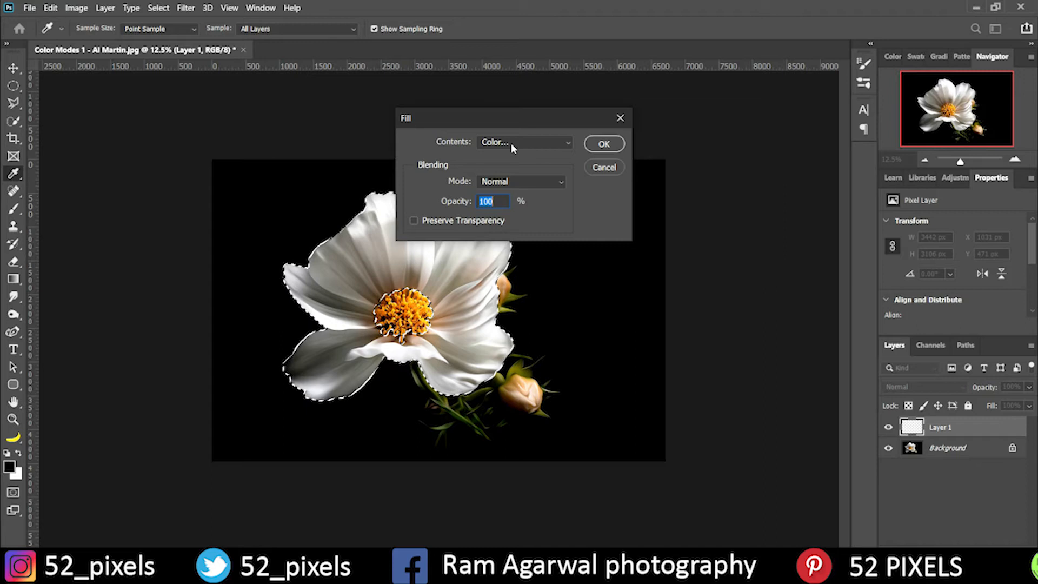
{"action": "left_click", "coordinate": [511, 143]}
{"action": "left_click", "coordinate": [495, 178]}
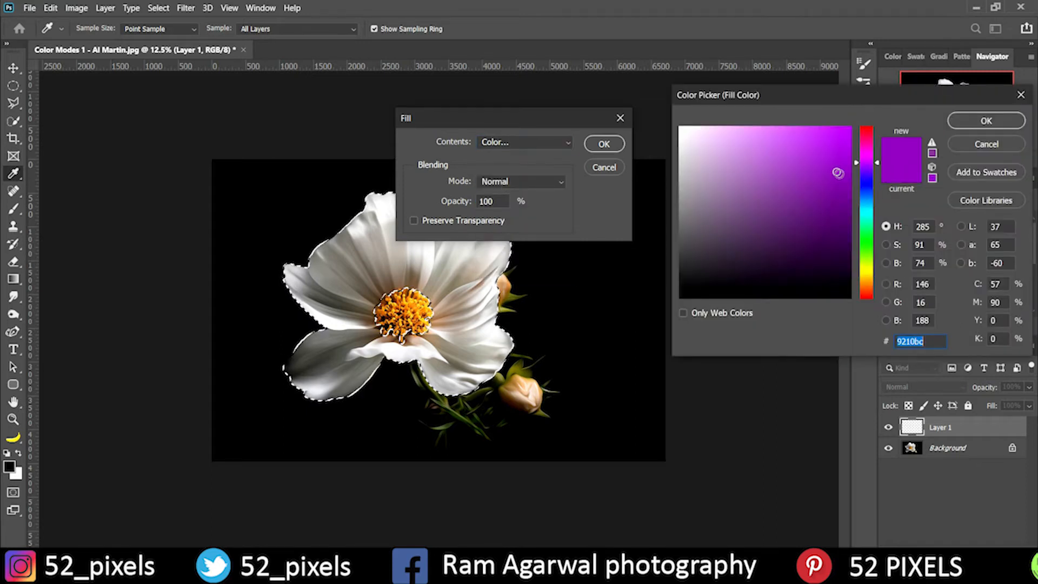
{"action": "left_click", "coordinate": [837, 173]}
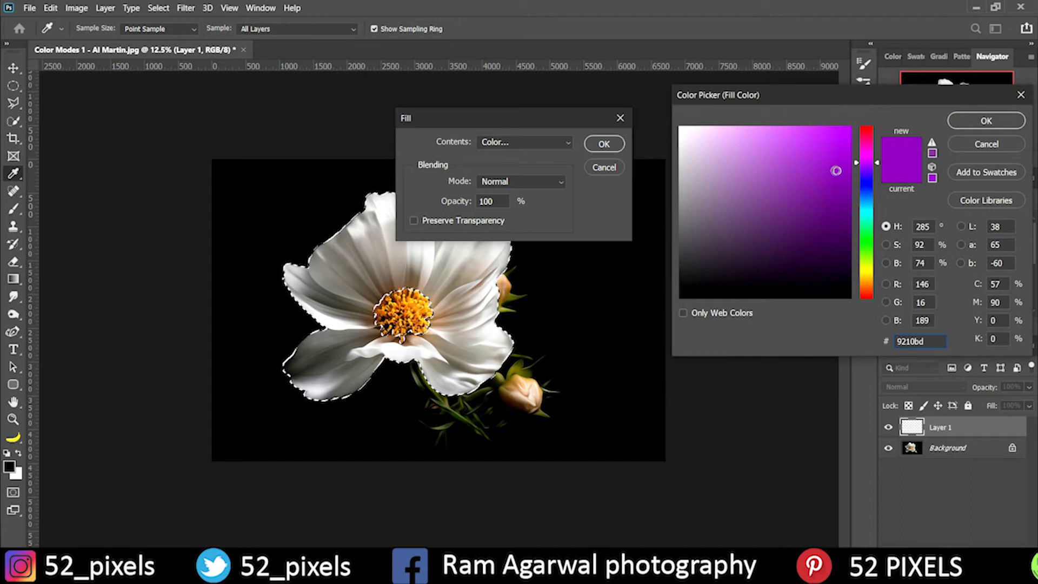
{"action": "left_click", "coordinate": [836, 174]}
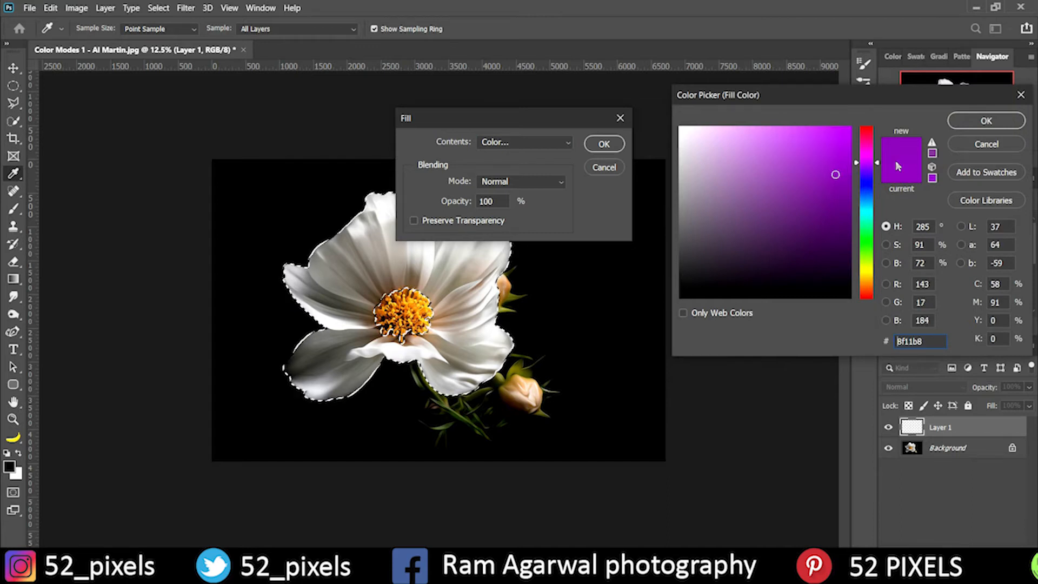
{"action": "left_click", "coordinate": [989, 121]}
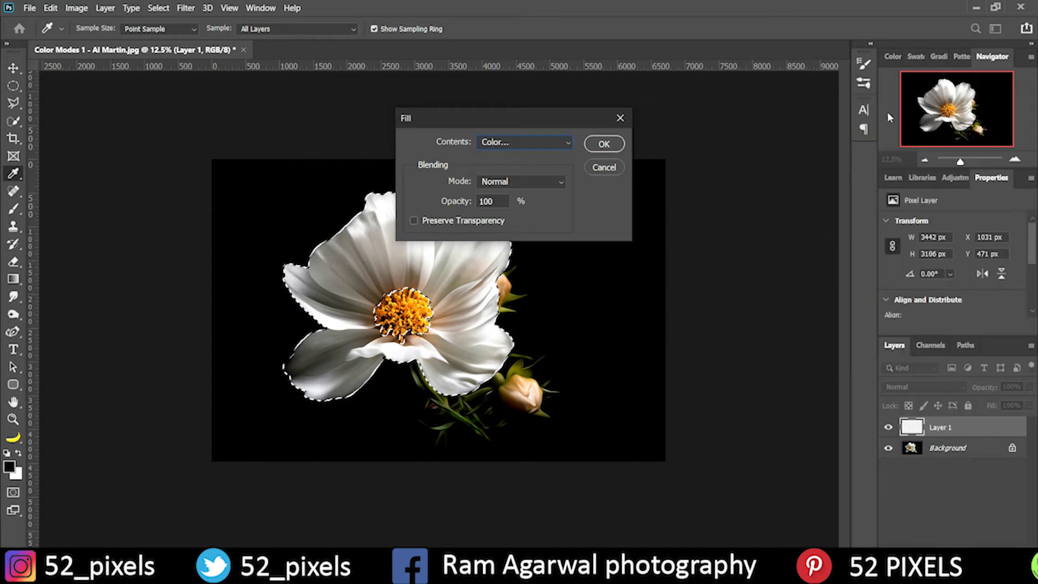
{"action": "left_click", "coordinate": [605, 144]}
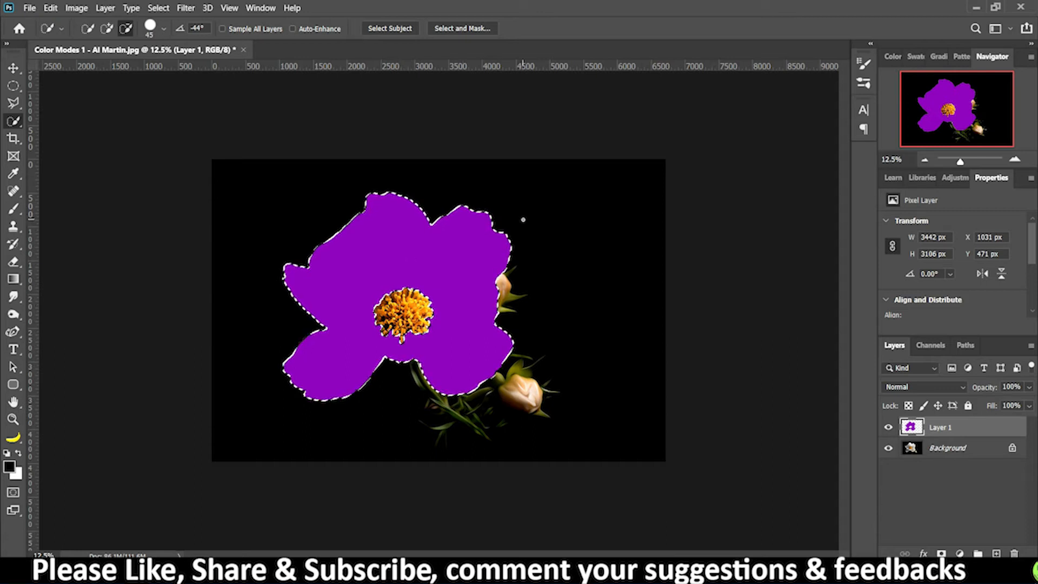
Switch to the Move tool and clear the petal selection.
{"action": "left_click", "coordinate": [13, 69]}
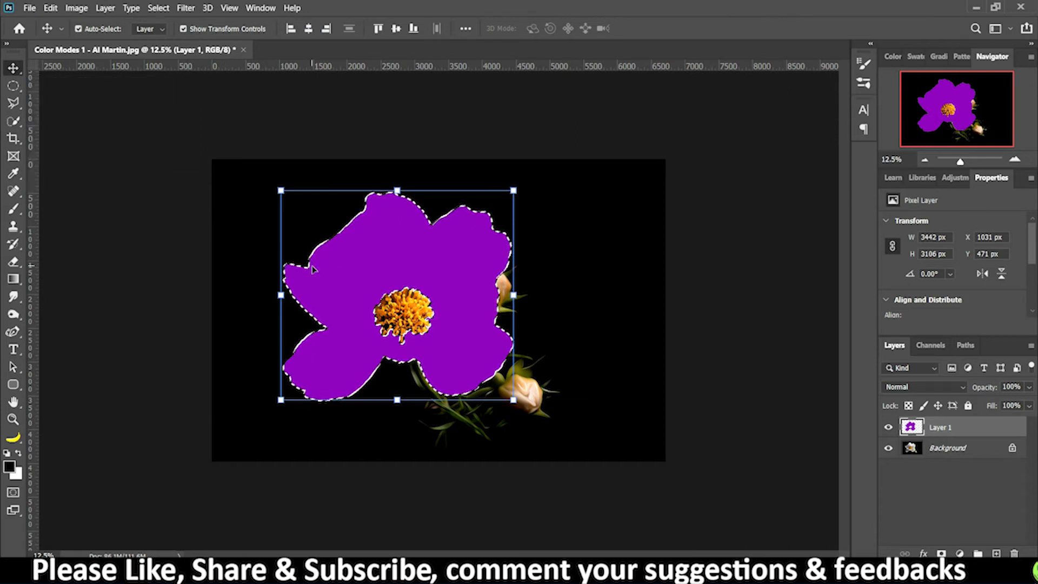
{"action": "key", "text": "ctrl"}
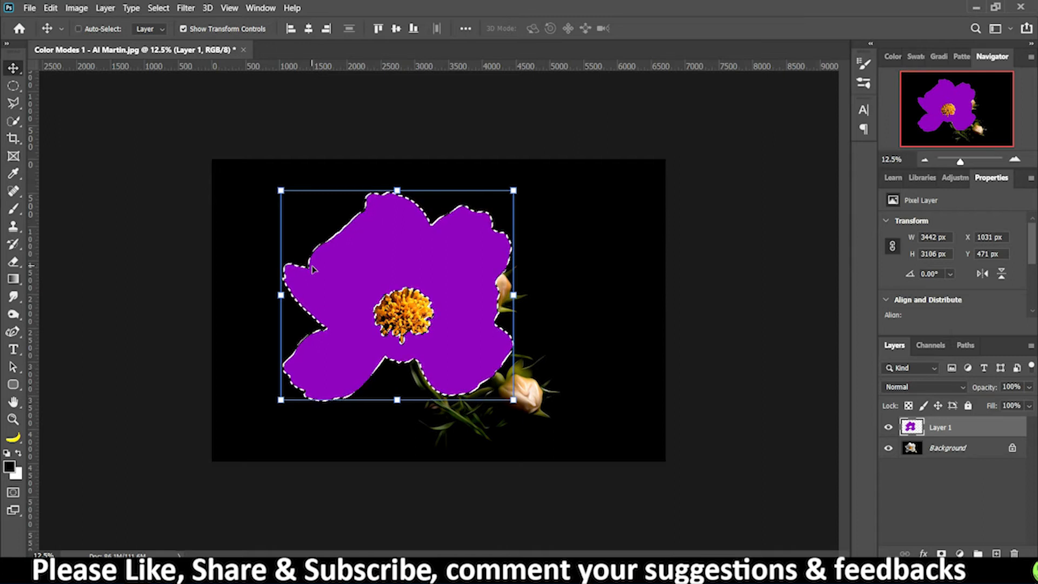
{"action": "key", "text": "ctrl+d"}
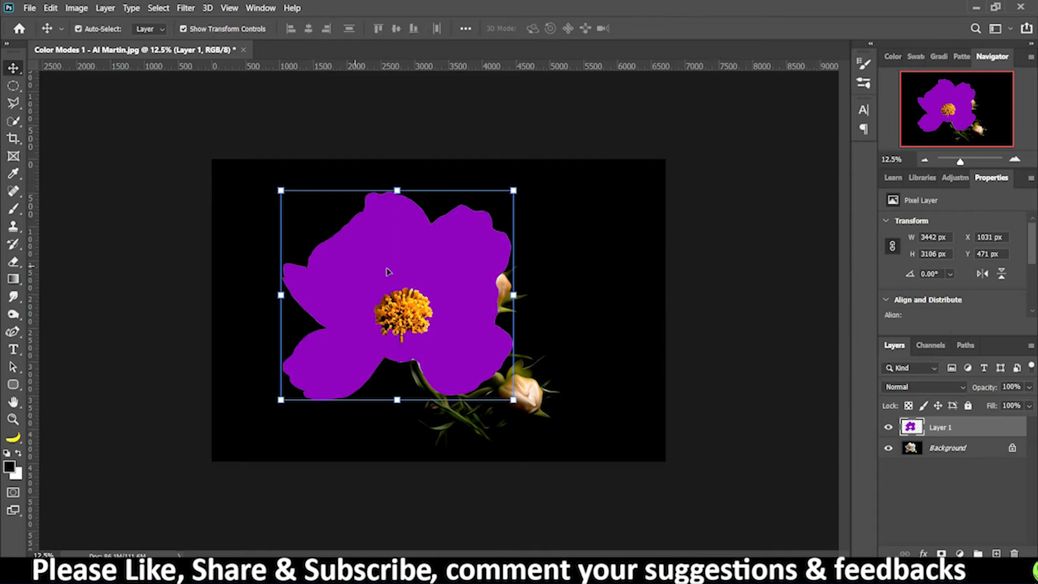